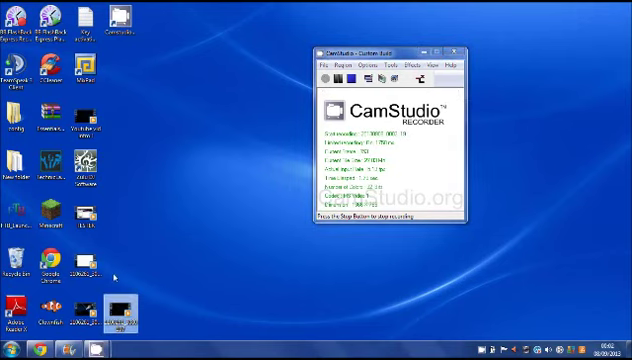
Step: Drag the dark video file icon from the bottom desktop slot into the top row
drag(120, 313, 120, 68)
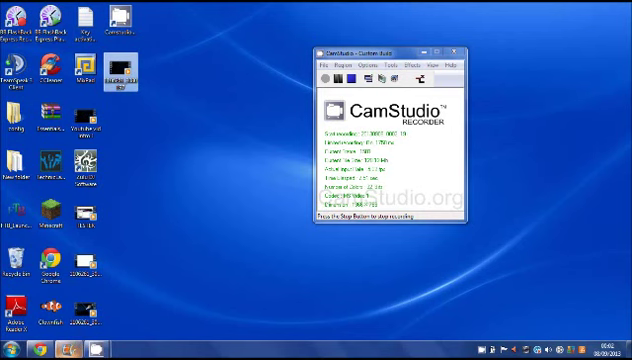
Step: Maximize the Chrome window on the Flixpress account page and go to Automated Templates
click(39, 349)
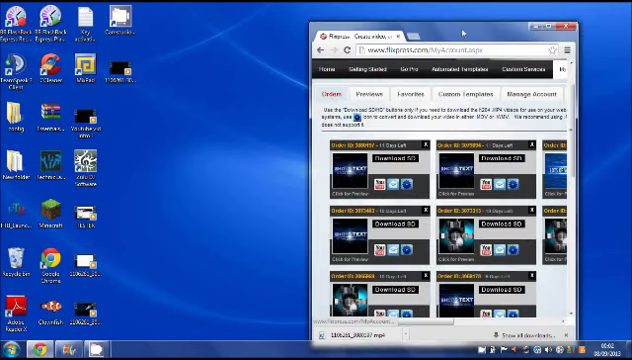
drag(463, 33, 375, 1)
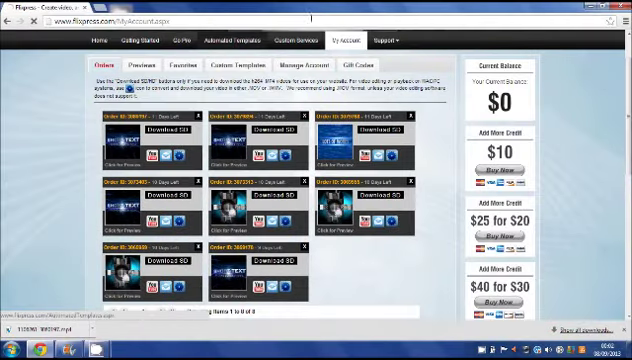
click(232, 40)
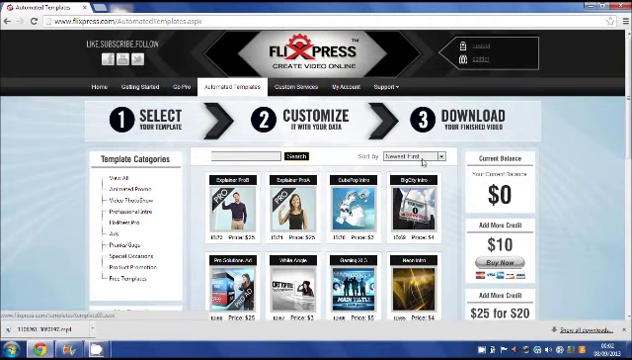
Step: Sort templates by Lowest Price First and preview the free Cinema Intro template
click(440, 156)
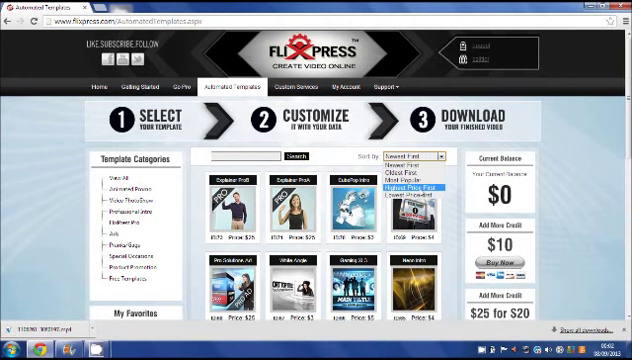
click(412, 193)
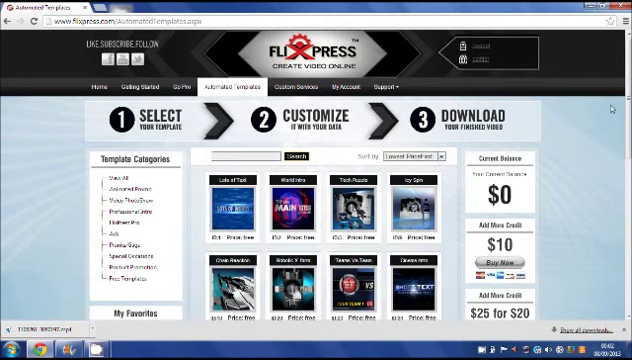
scroll(310, 180, down, 3)
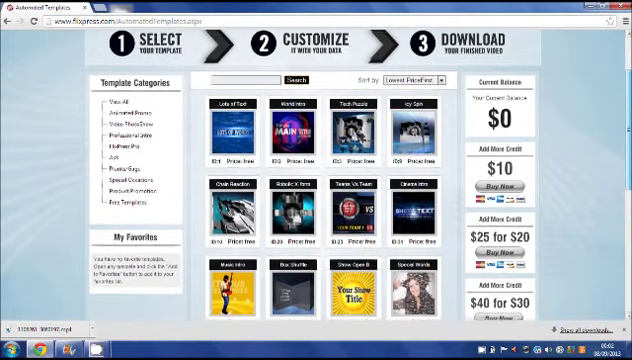
scroll(448, 237, down, 1)
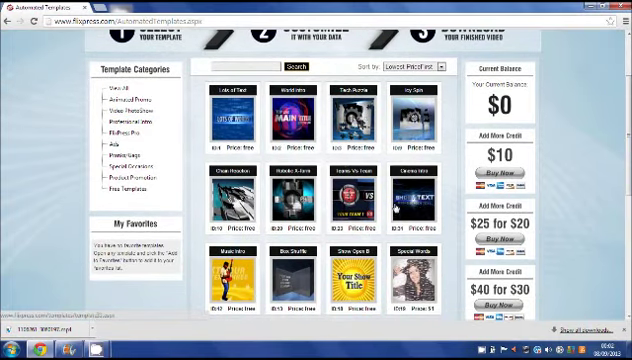
click(420, 205)
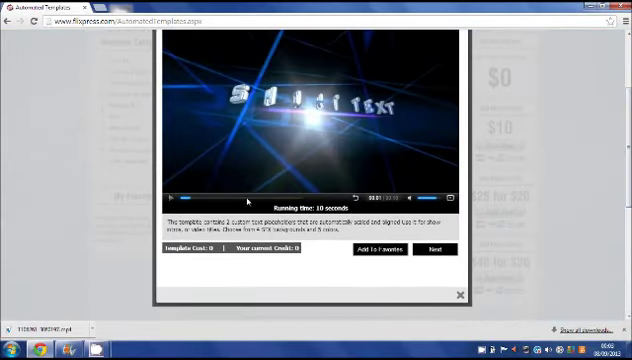
Step: Continue past the Cinema Intro preview and tick the I Agree checkbox
click(440, 249)
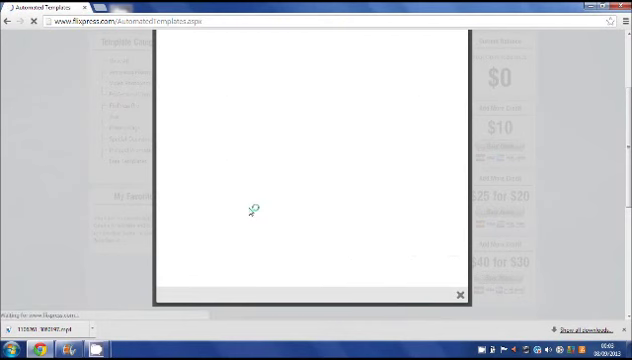
click(172, 226)
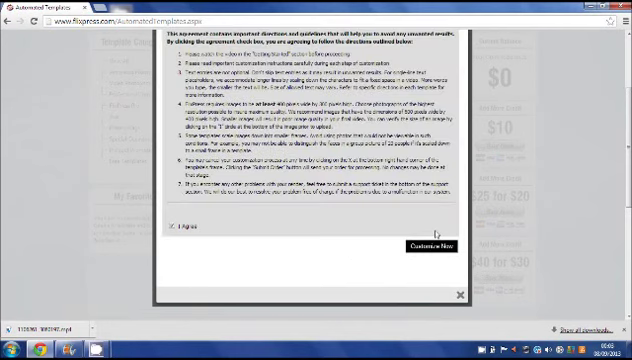
Step: Enter 'I love youtube' as the top line and 'Youtube is cool!' as the bottom line
click(431, 246)
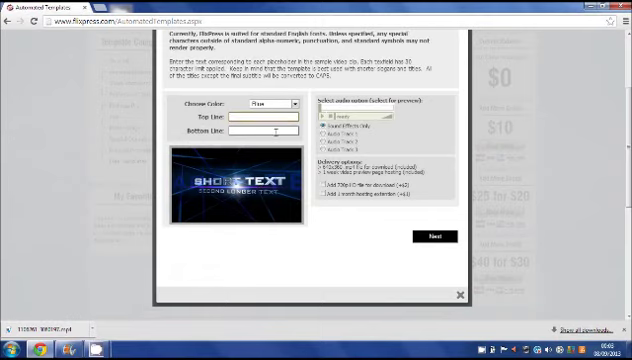
text(I love youtu)
text(be)
click(262, 131)
text(Yout)
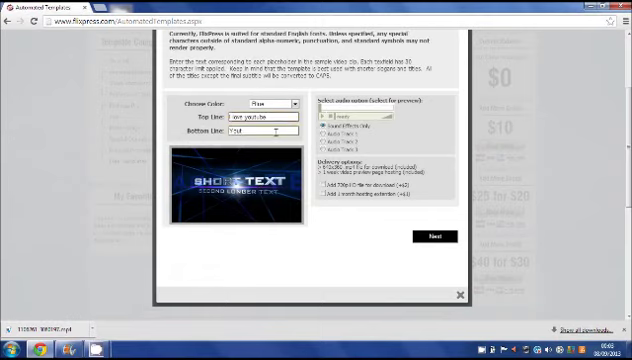
text(ube is c)
text(ool)
Step: Check the order summary listing both title lines, then close the summary window
click(434, 236)
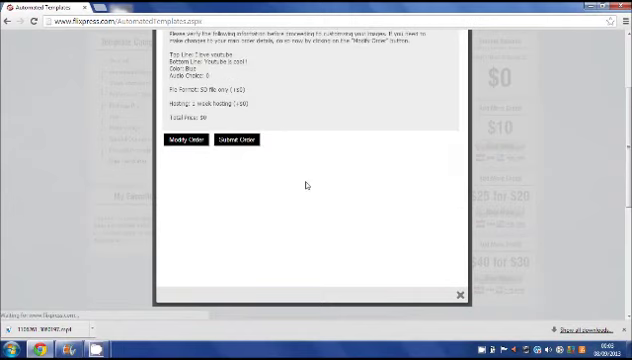
click(460, 296)
scroll(400, 200, up, 3)
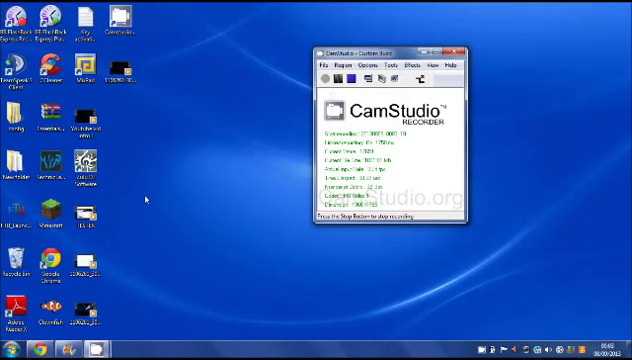
Step: Play the downloaded intro video in Windows Media Player, pause it, and close the player
double_click(120, 68)
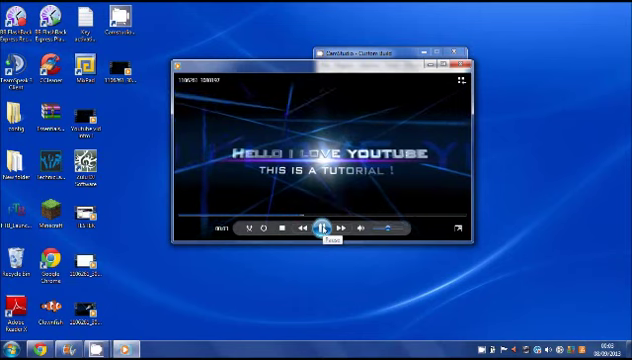
click(322, 228)
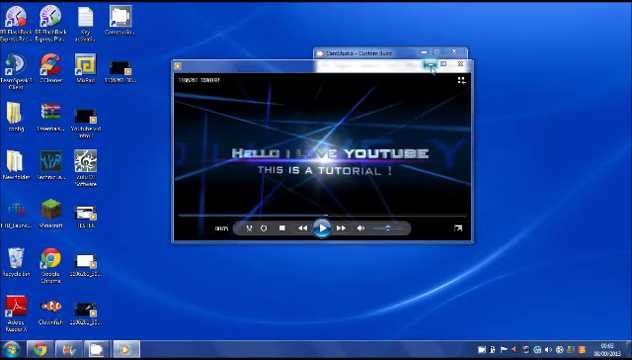
click(461, 66)
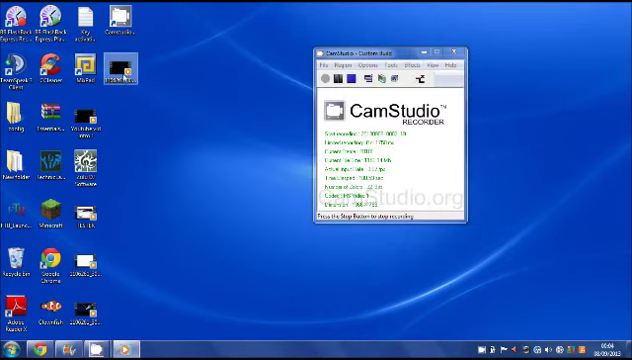
Step: Deselect the desktop icon, bring Windows Media Player back up, and close it again
click(252, 133)
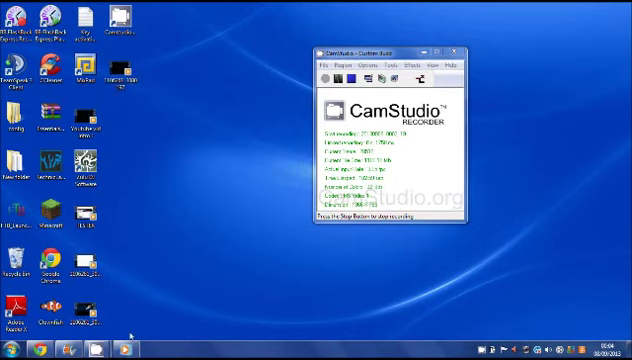
click(128, 349)
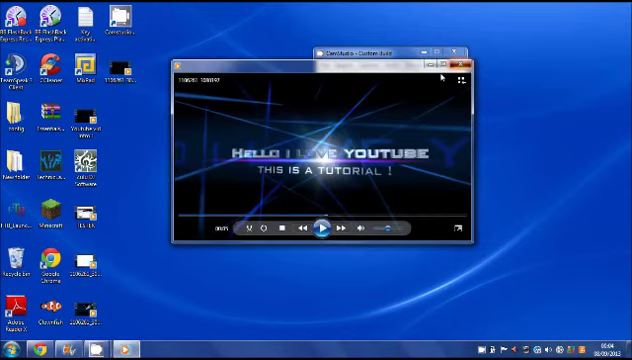
click(460, 79)
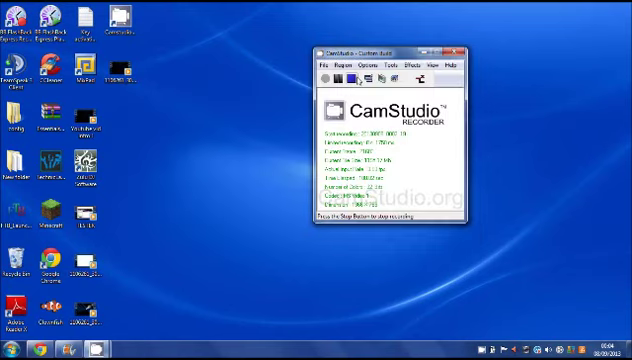